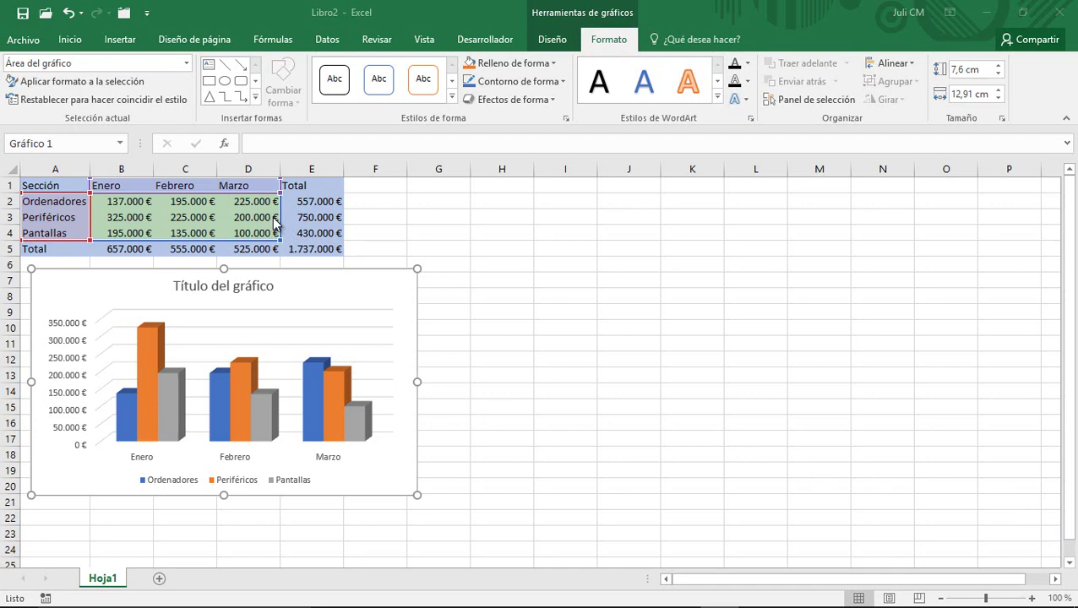
# Replace the month header in cell D1 with "Junio" and undo the change.
pyautogui.click(107, 185)
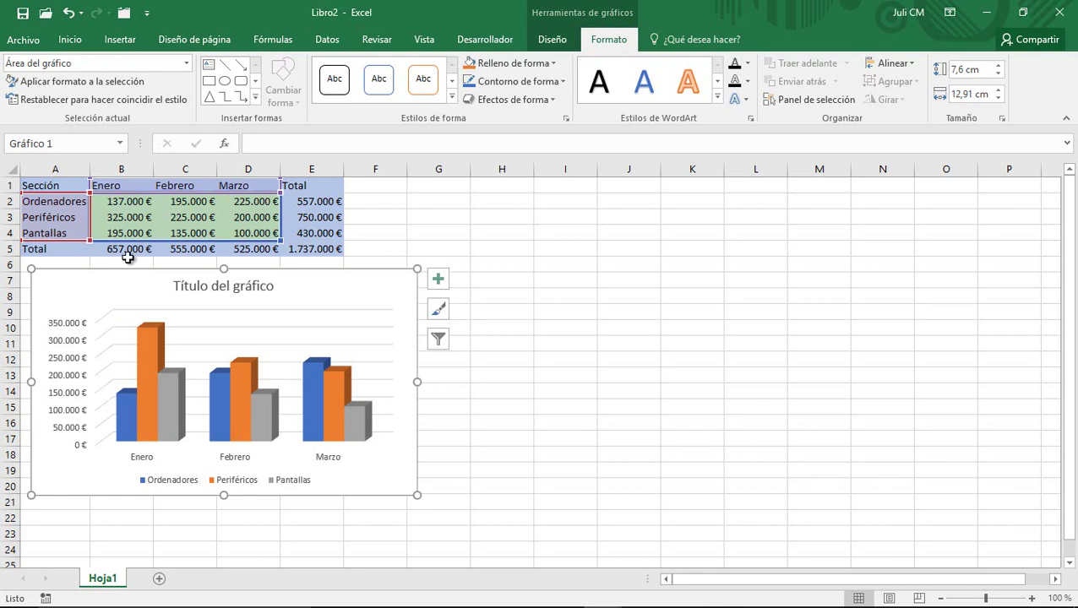
pyautogui.click(115, 186)
pyautogui.click(254, 186)
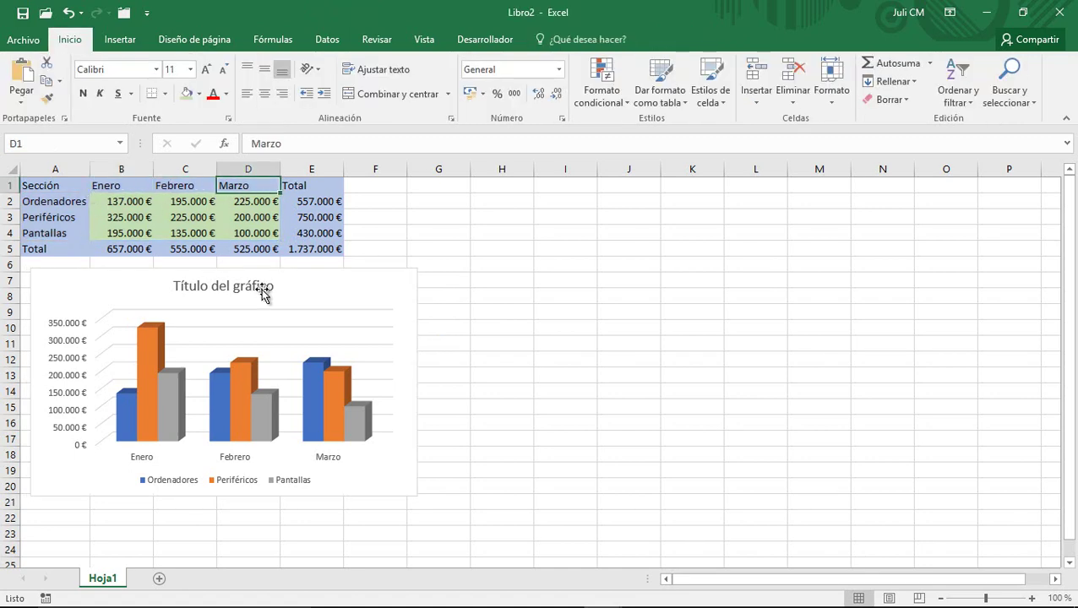
pyautogui.write('Junio')
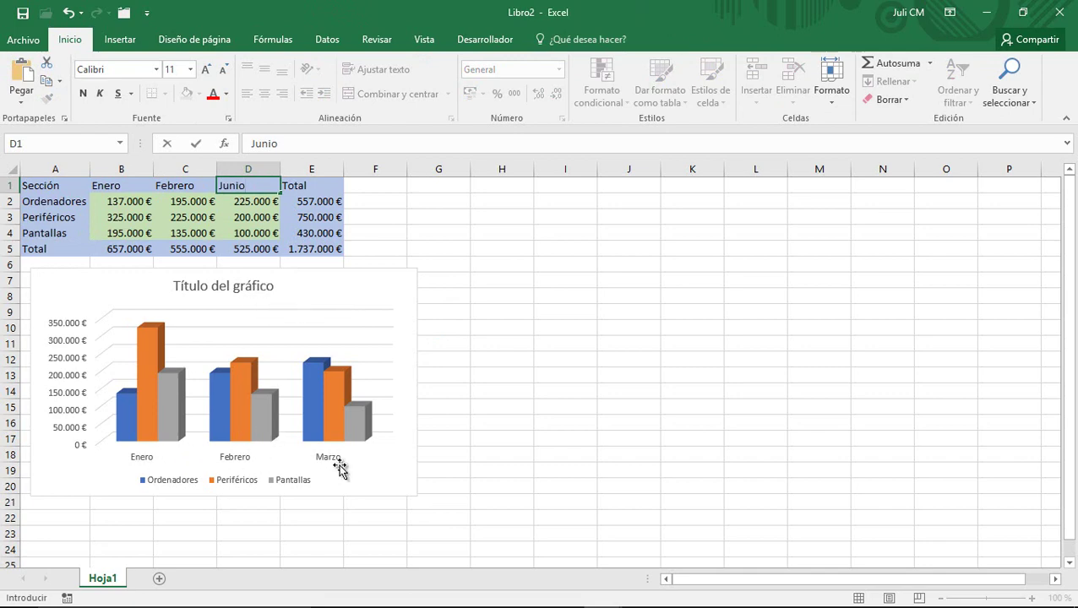
pyautogui.press('Return')
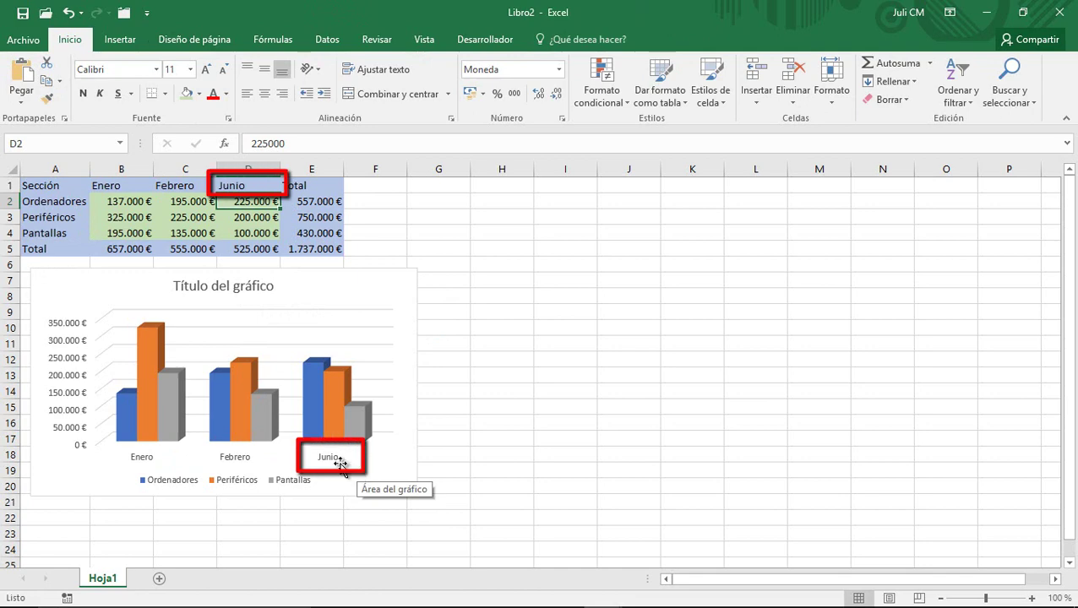
pyautogui.click(67, 13)
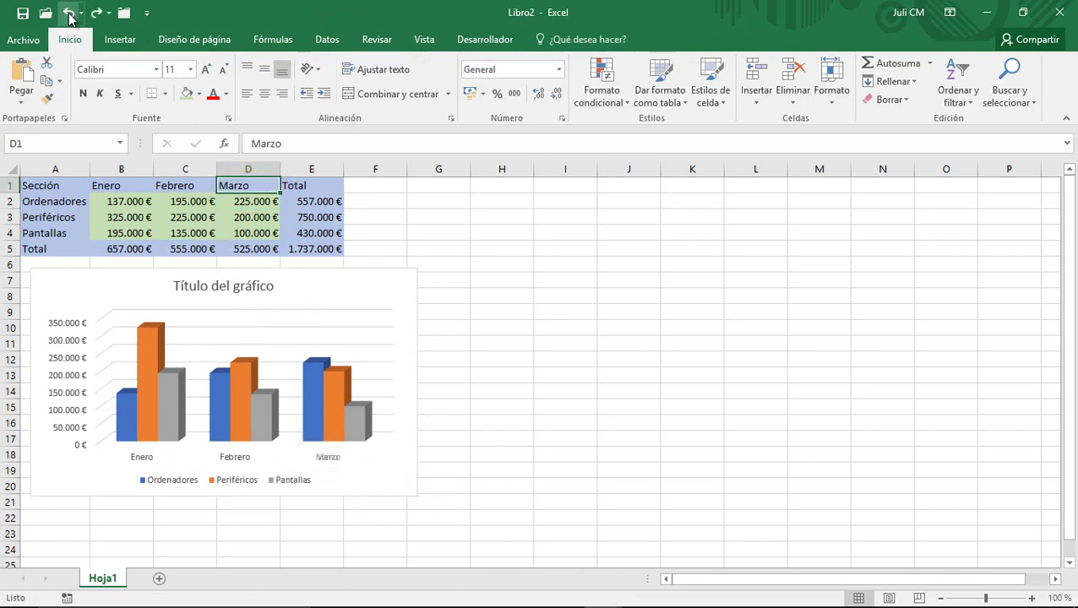
# Rename the section label in cell A3 to "Ratón" and undo the change.
pyautogui.click(50, 214)
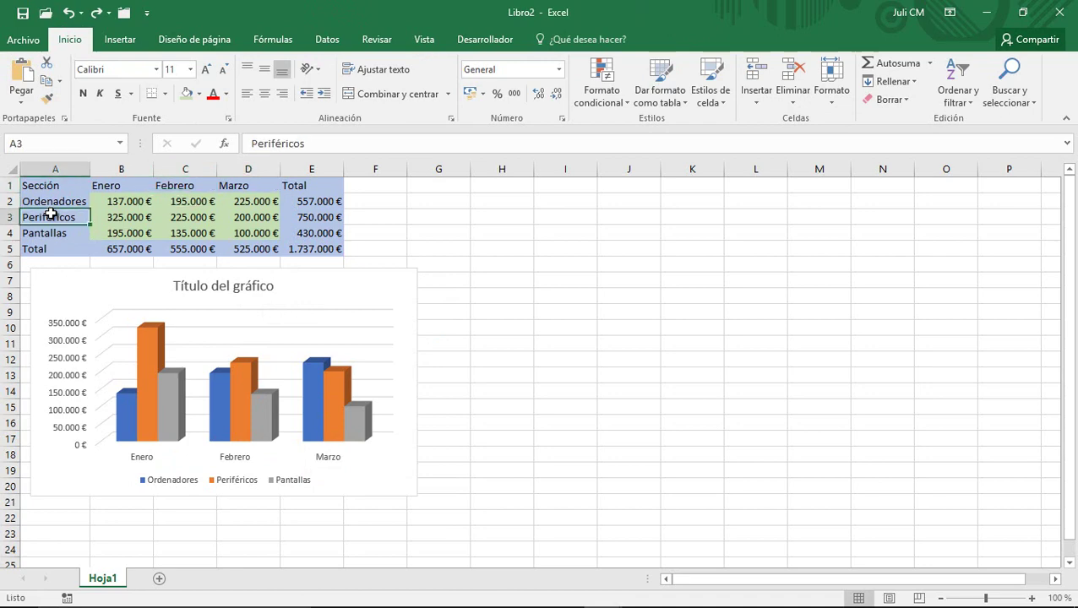
pyautogui.write('Rat')
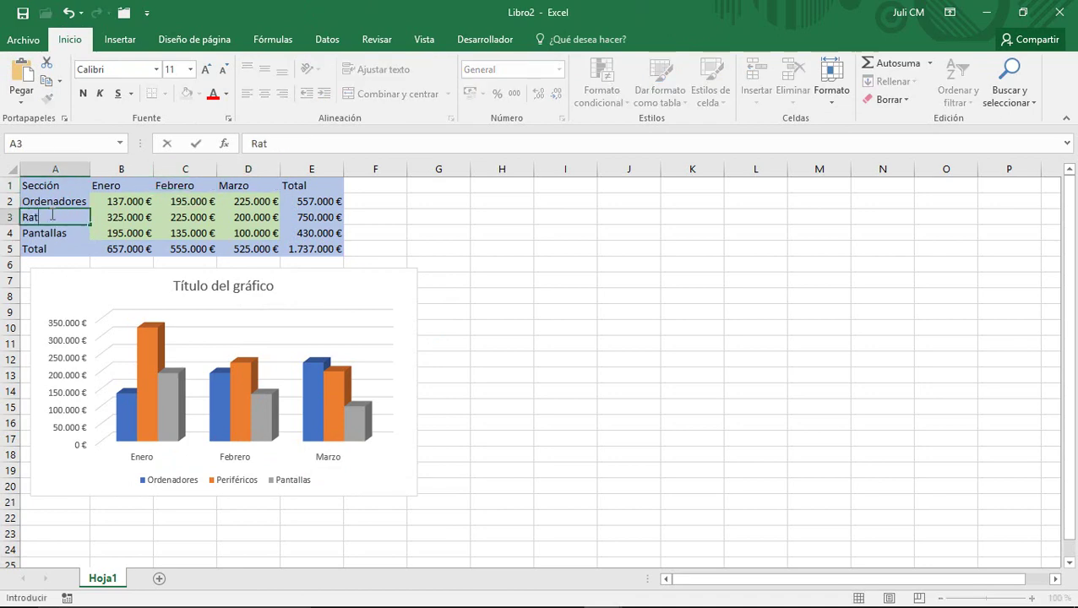
pyautogui.write('ón')
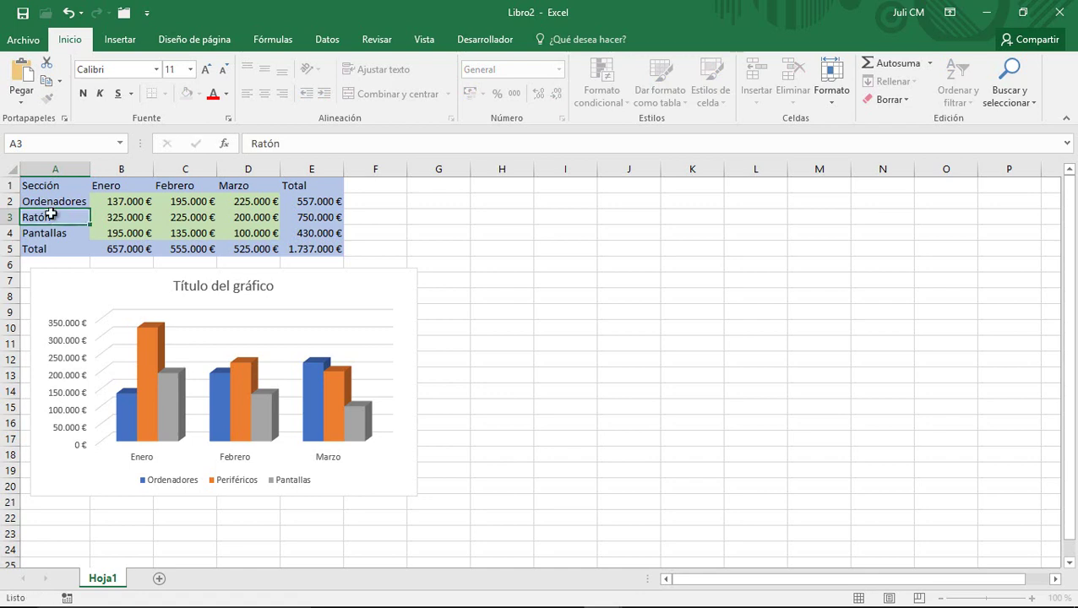
pyautogui.press('Return')
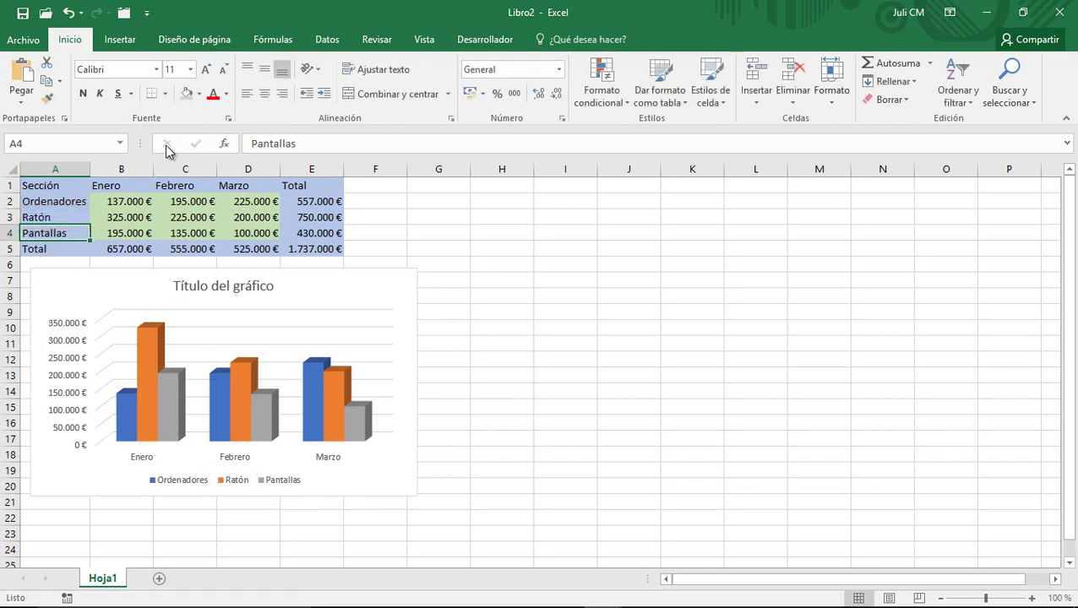
pyautogui.click(67, 12)
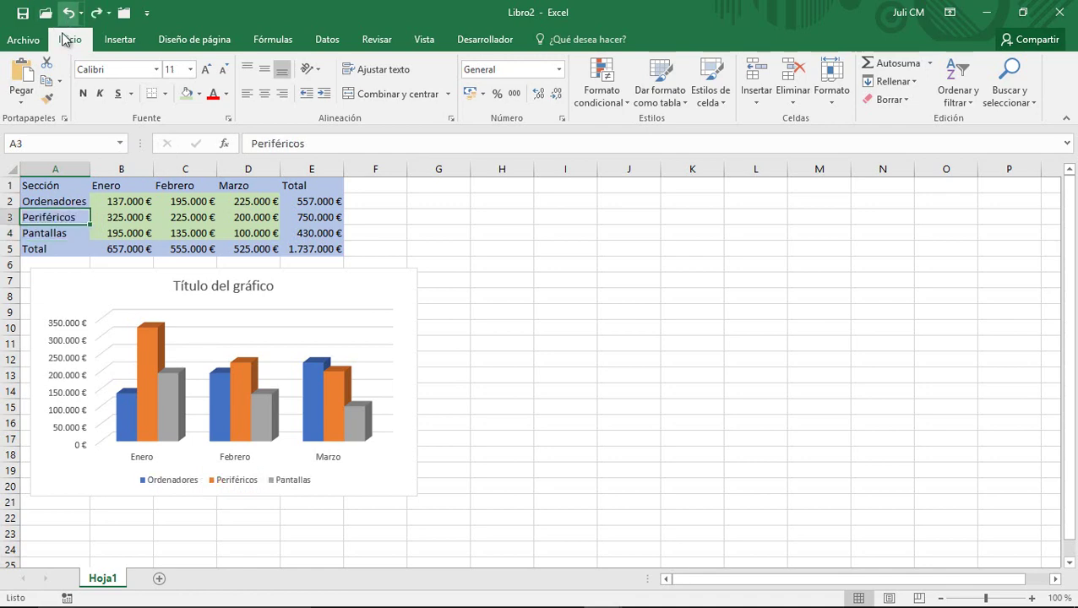
# Set the January Ordenadores amount in cell B2 to 200000 and undo the change.
pyautogui.click(131, 204)
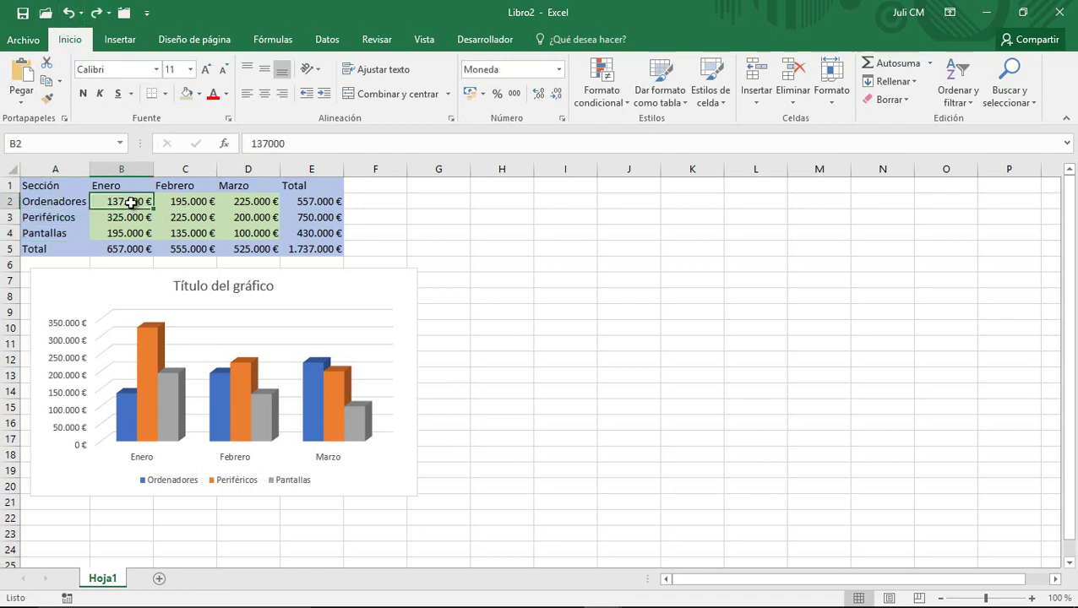
pyautogui.write('200')
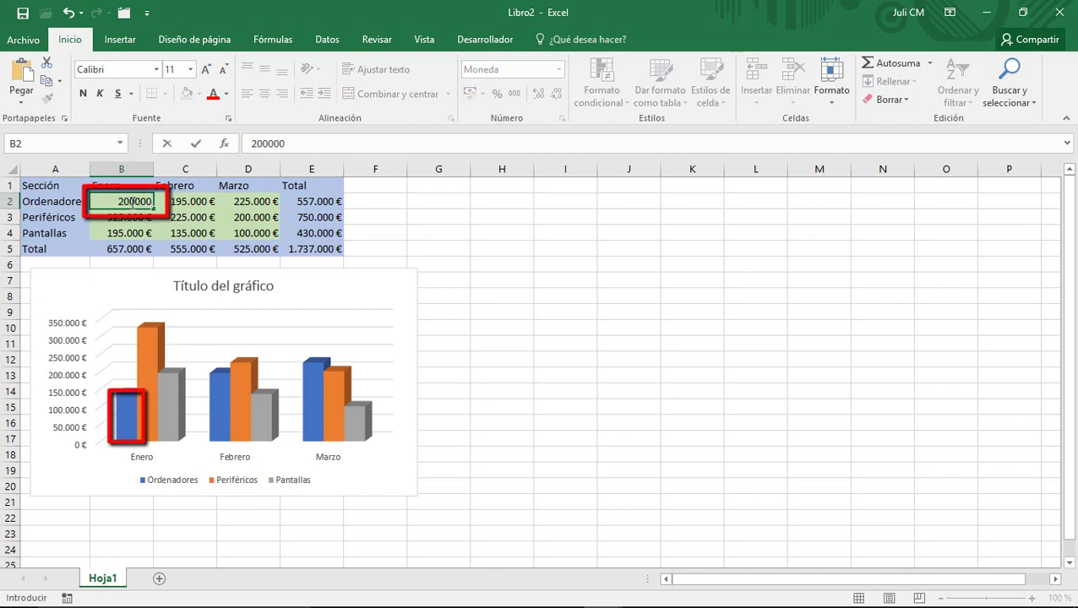
pyautogui.press('Return')
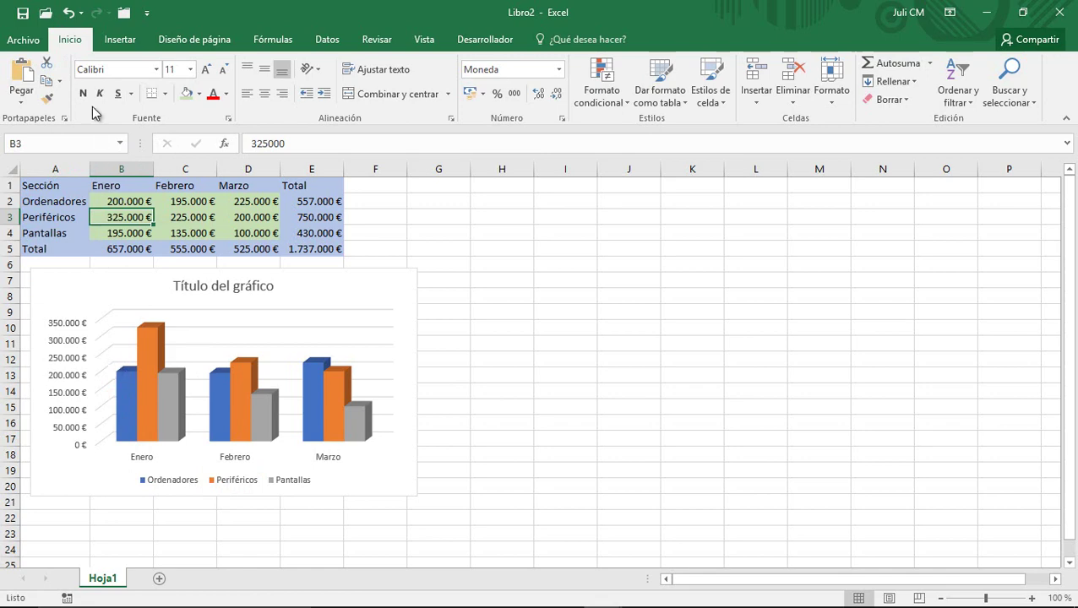
pyautogui.hotkey('ctrl', 'z')
# Preview theme shape styles and shape fill colours on the chart area without applying any.
pyautogui.click(301, 293)
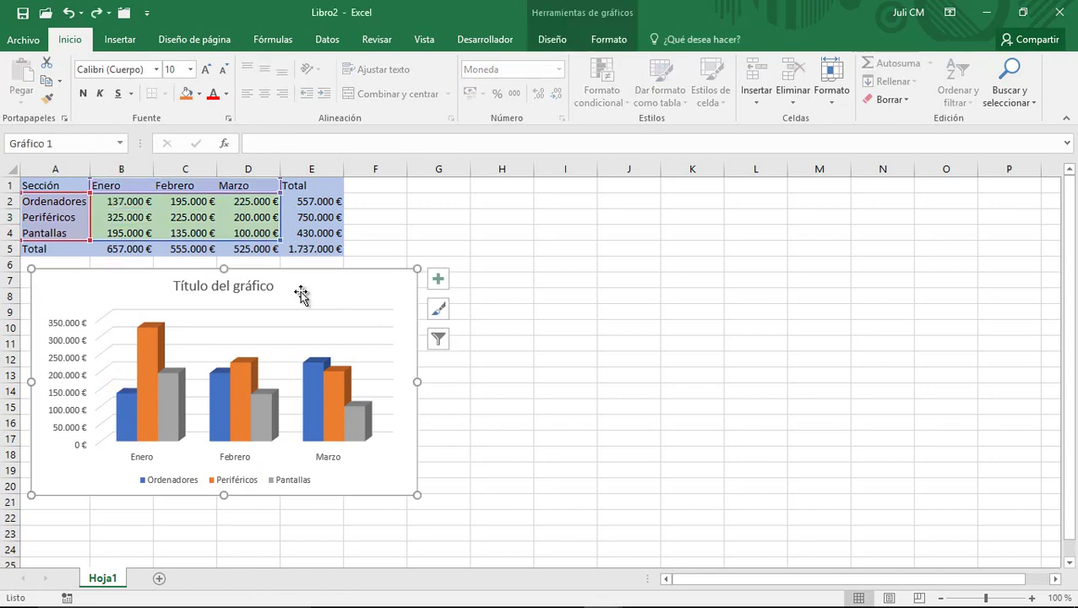
pyautogui.click(607, 40)
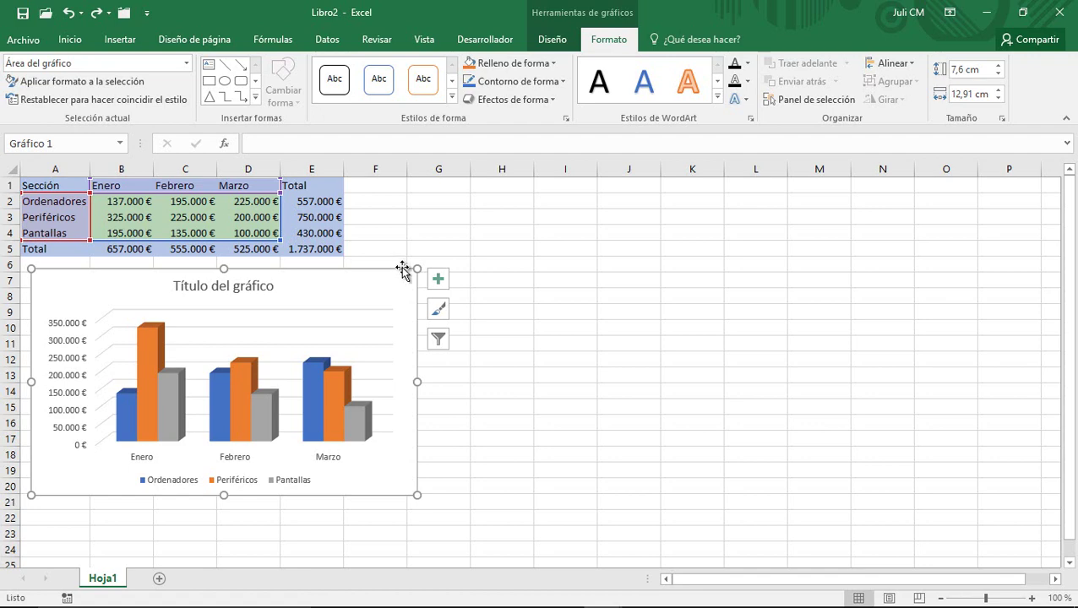
pyautogui.click(452, 101)
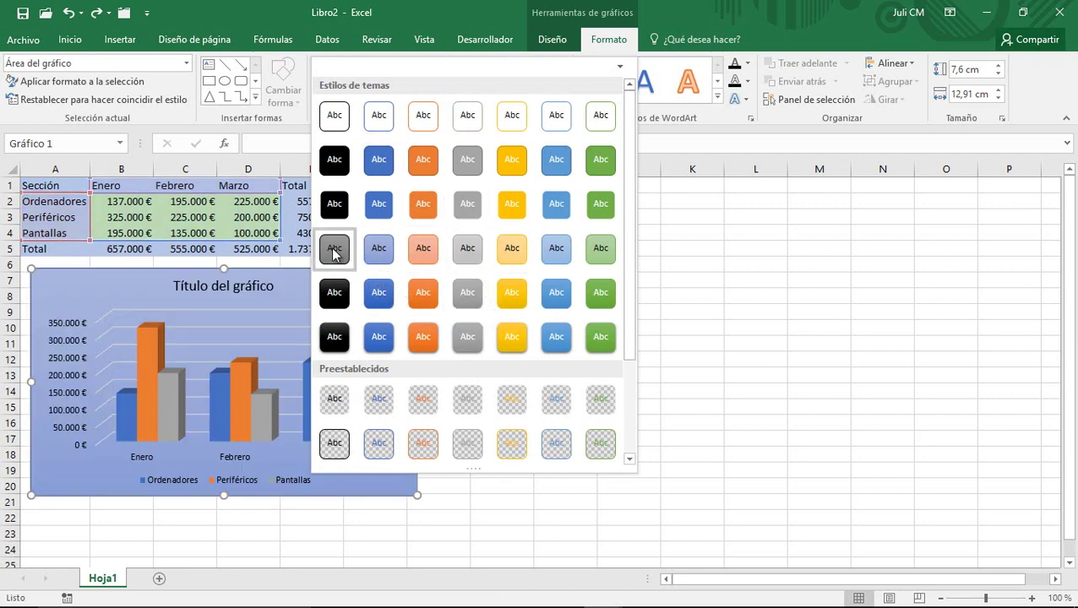
pyautogui.click(613, 54)
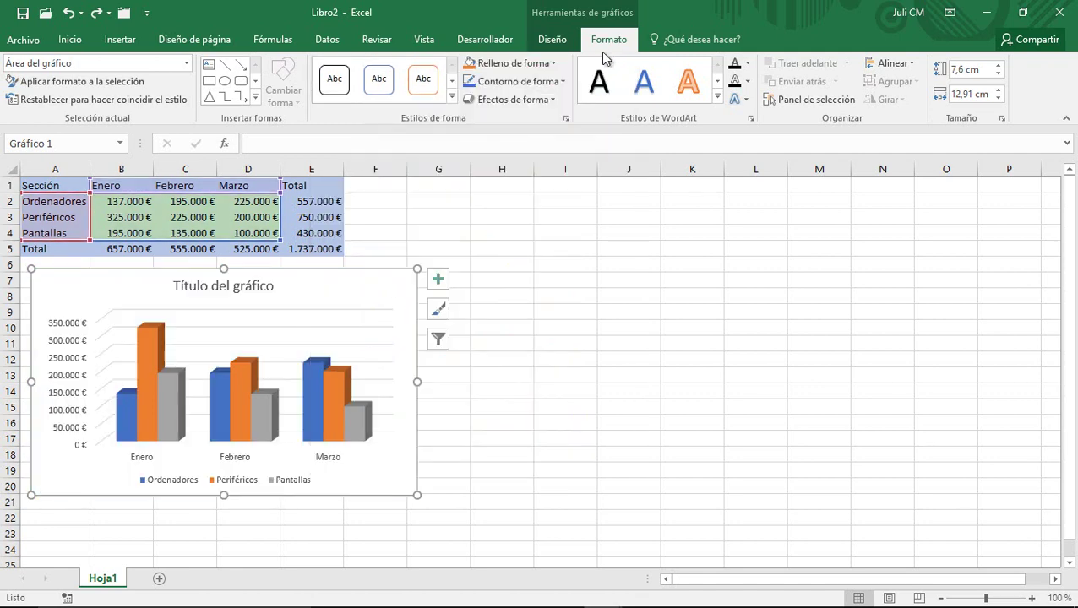
pyautogui.click(550, 64)
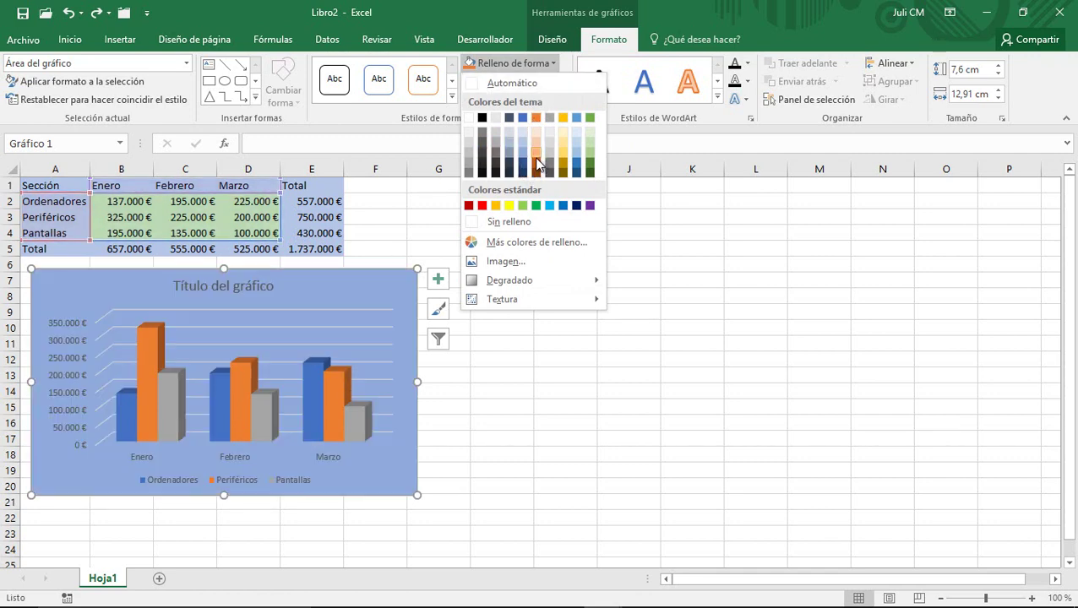
pyautogui.click(549, 64)
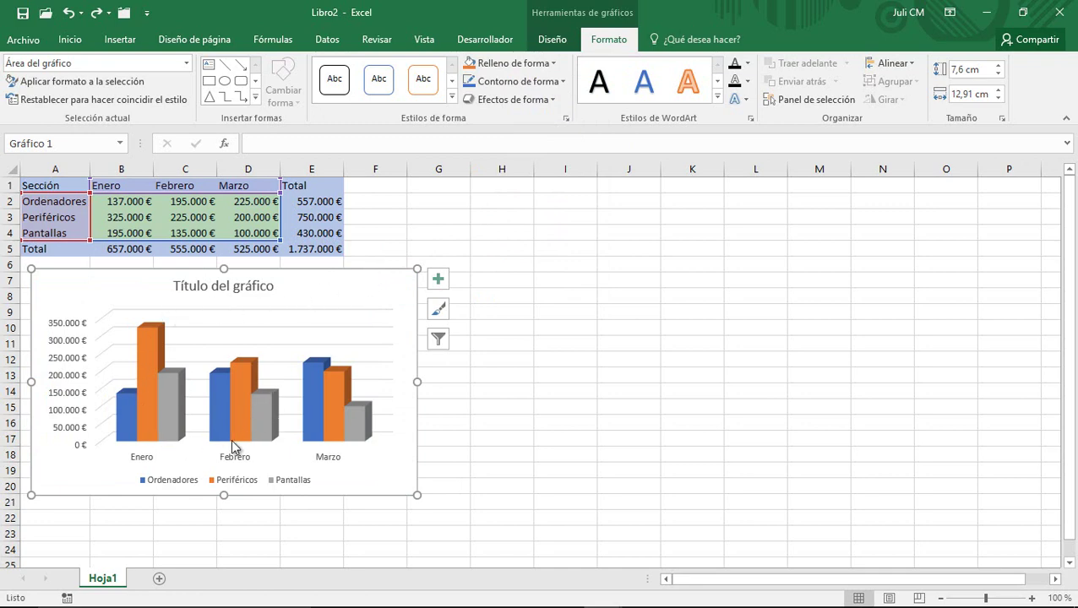
# Fill the Periféricos series columns in the chart with the dark green theme colour.
pyautogui.click(151, 340)
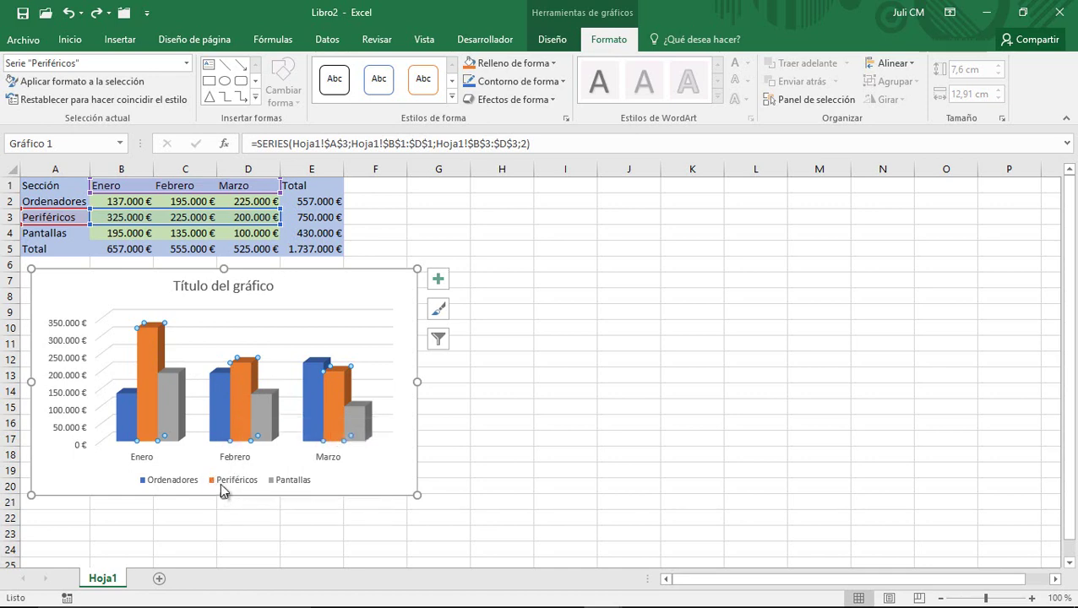
pyautogui.click(553, 64)
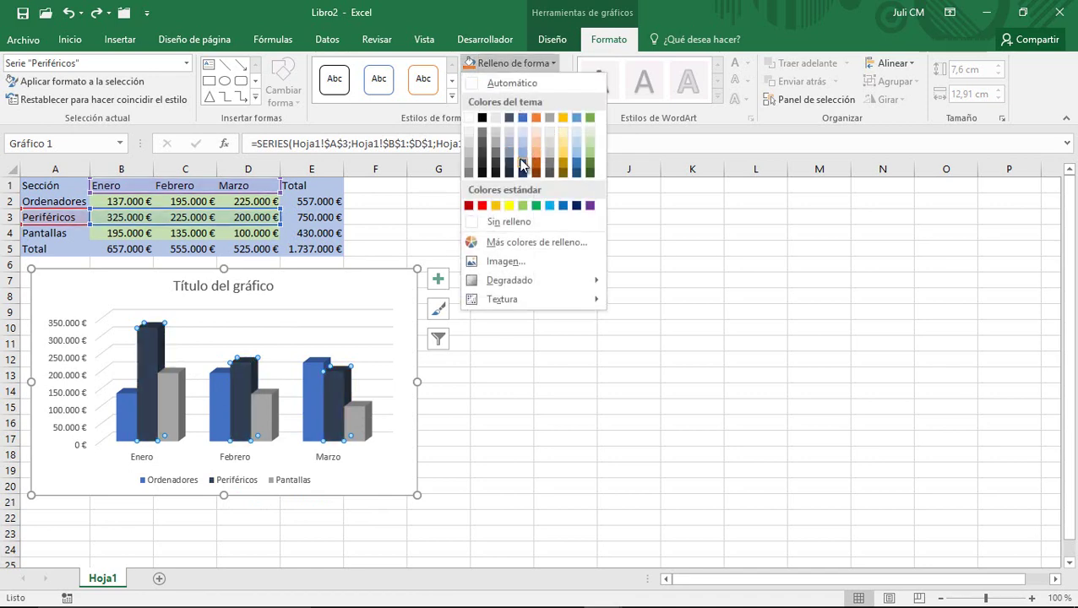
pyautogui.click(589, 166)
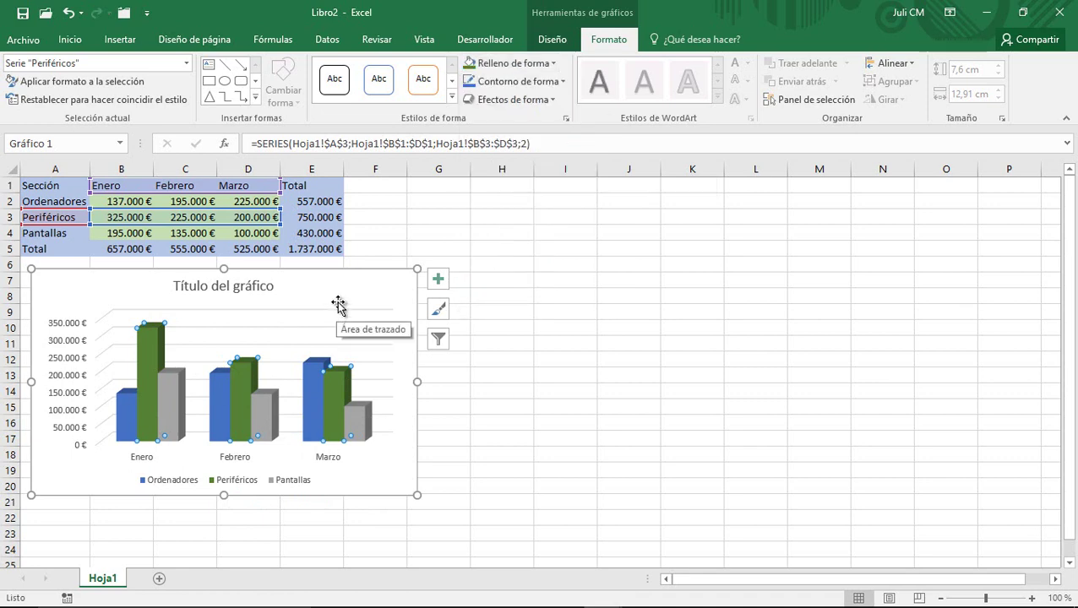
# Fill the Pantallas series columns with the light orange theme colour and deselect the series.
pyautogui.click(173, 396)
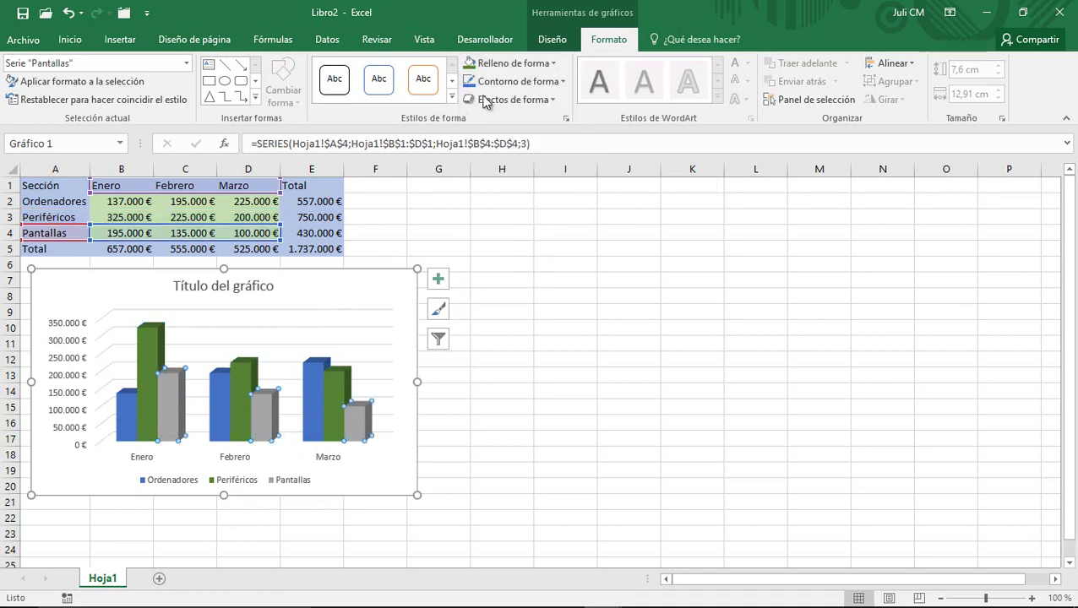
pyautogui.click(513, 63)
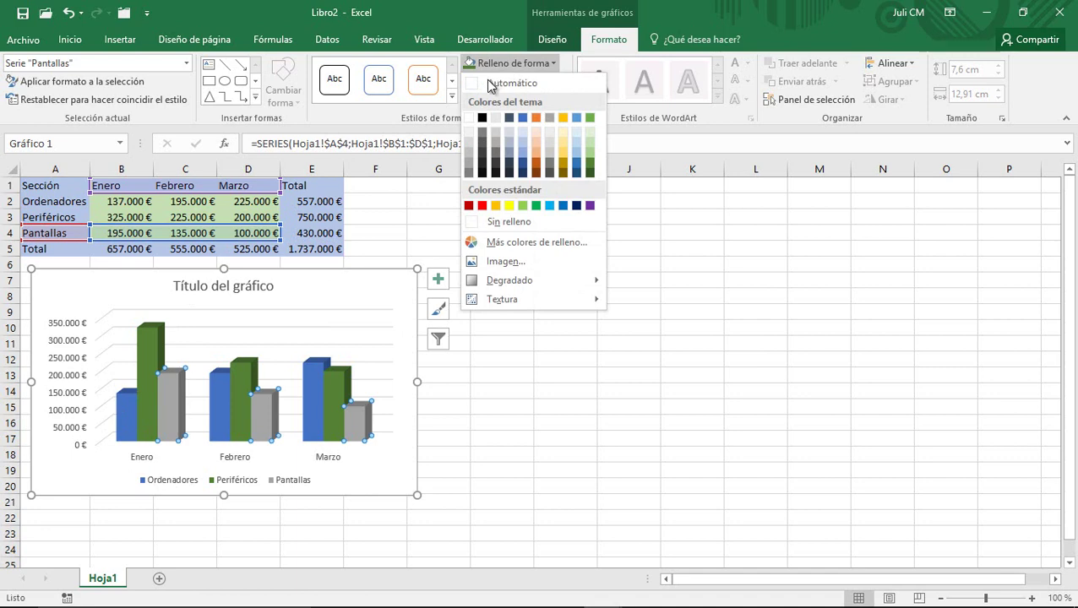
pyautogui.click(537, 148)
pyautogui.click(346, 270)
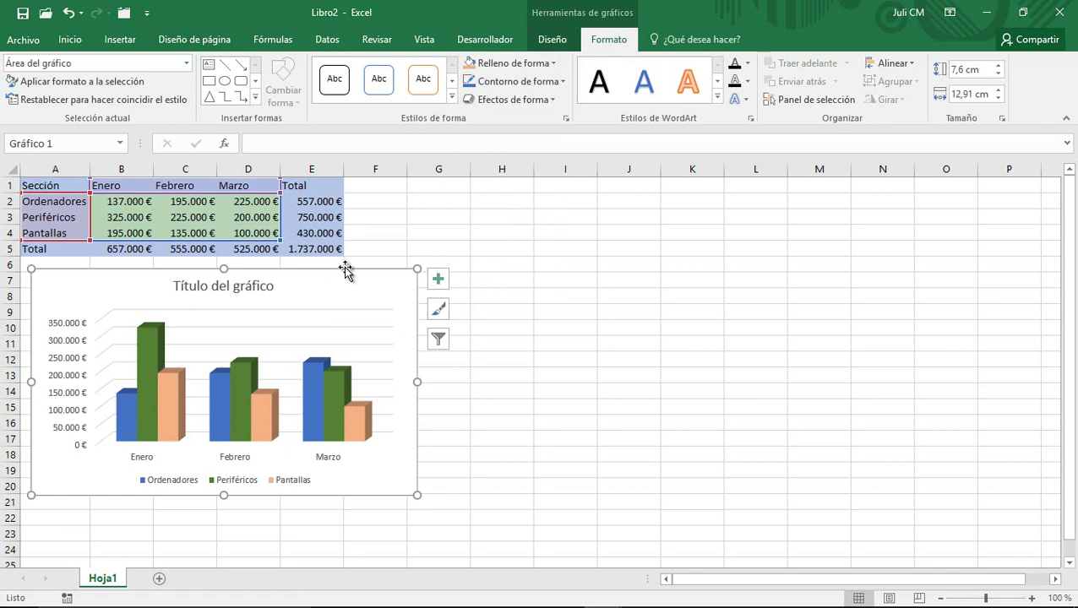
# Change the chart title to "Ingresos".
pyautogui.click(264, 286)
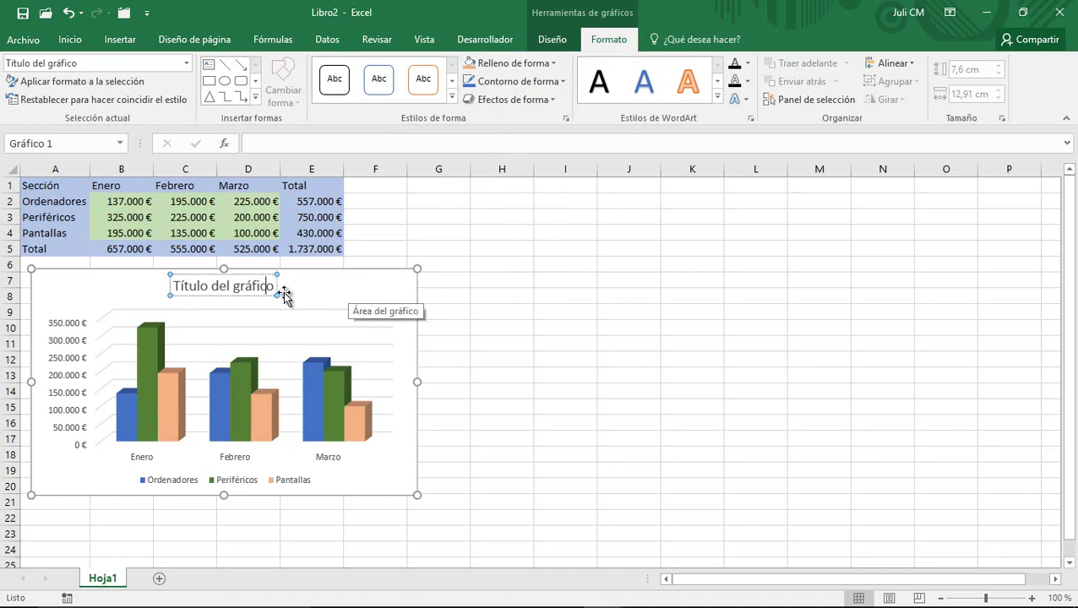
pyautogui.click(261, 274)
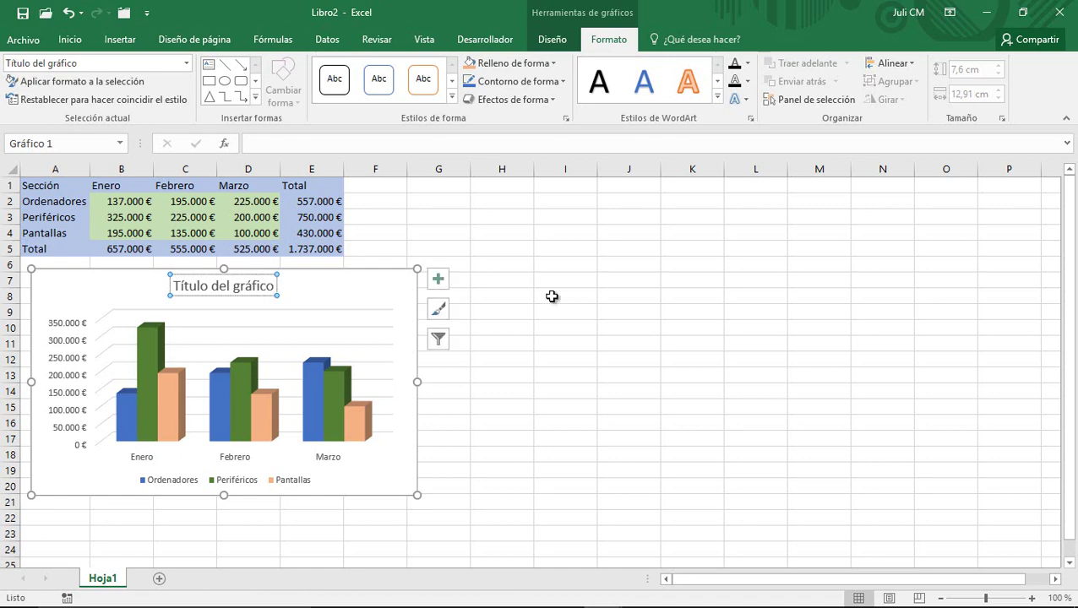
pyautogui.write('In')
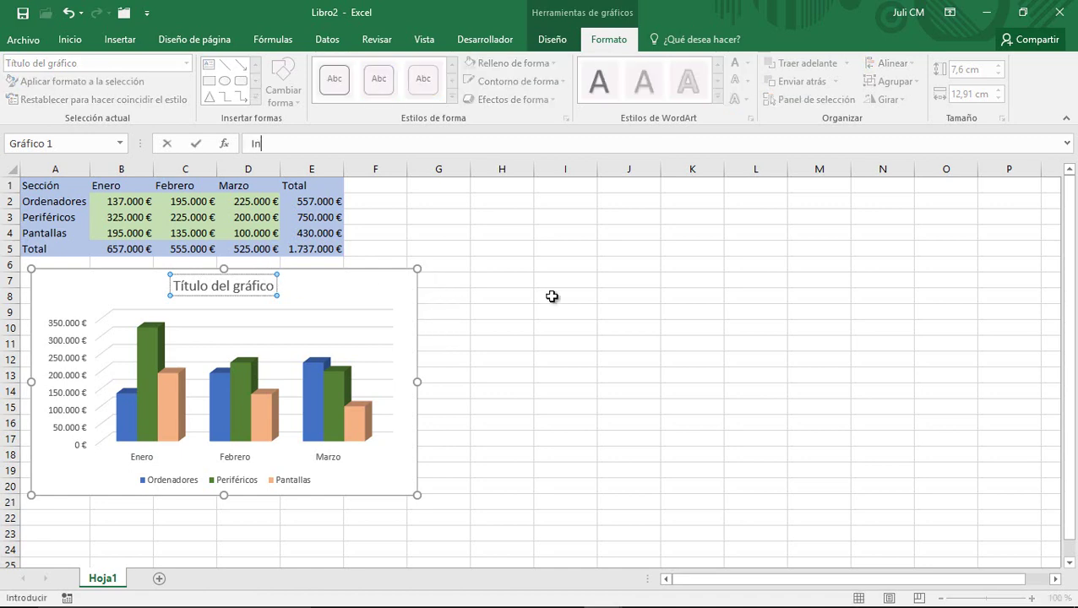
pyautogui.write('gresos')
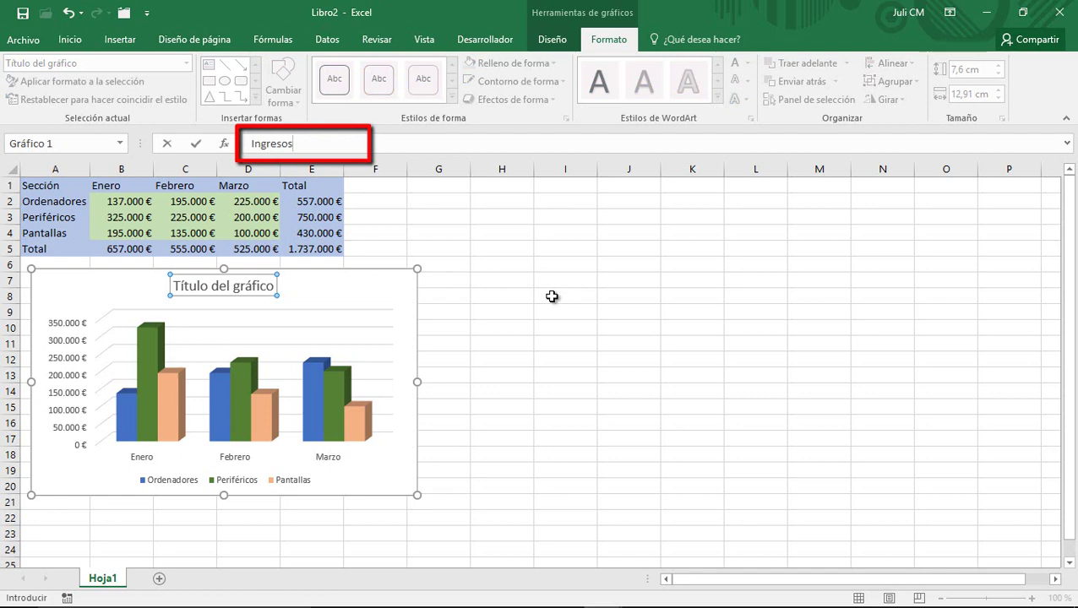
pyautogui.press('Return')
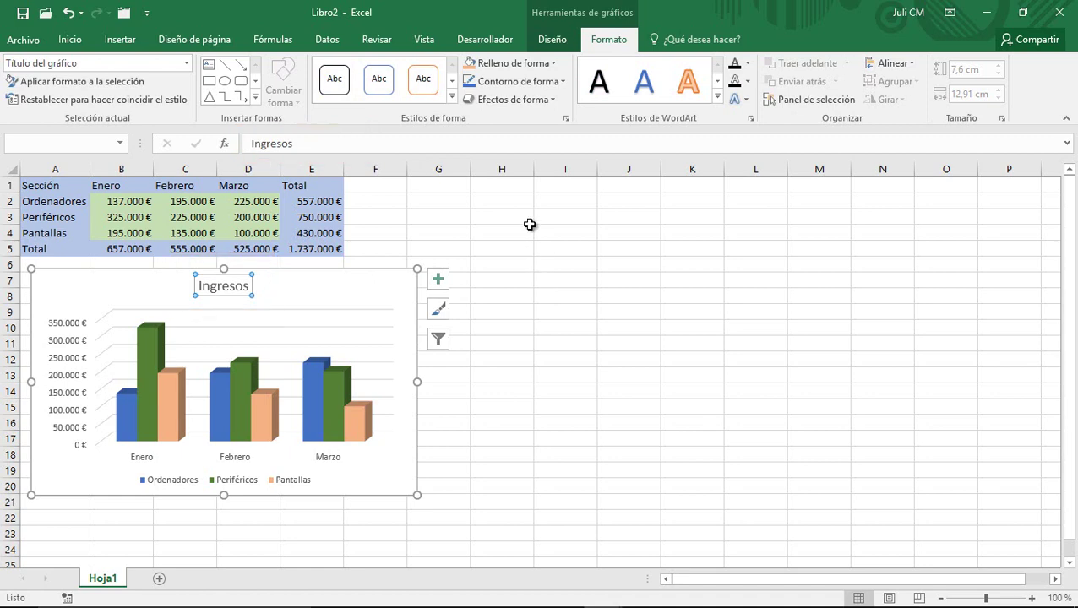
# Apply the plain blue-fill WordArt style to the chart title, keep its text fill, and reselect the chart area.
pyautogui.click(717, 99)
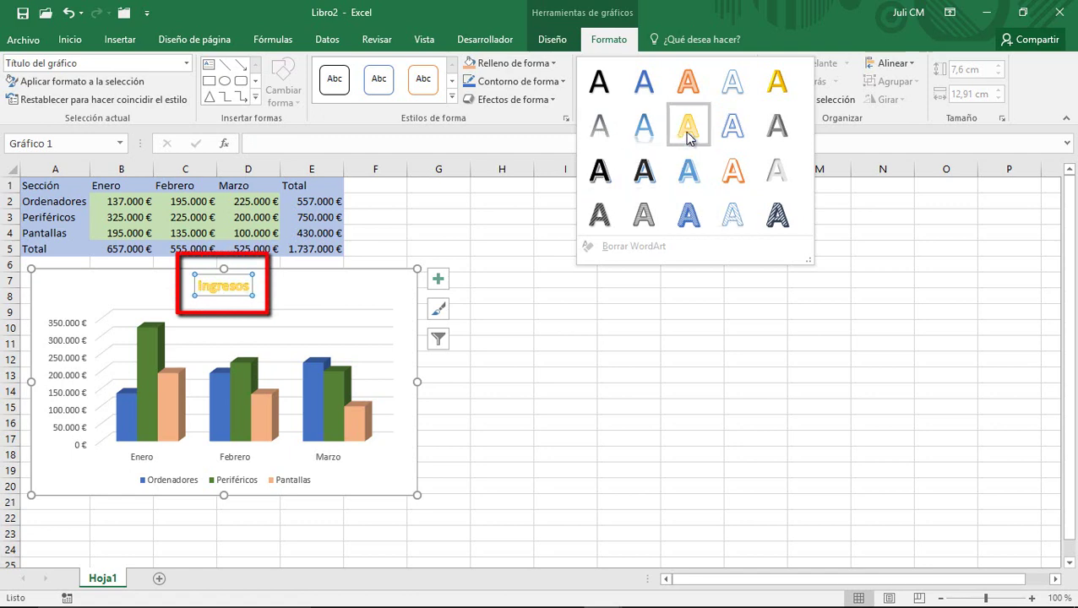
pyautogui.click(644, 83)
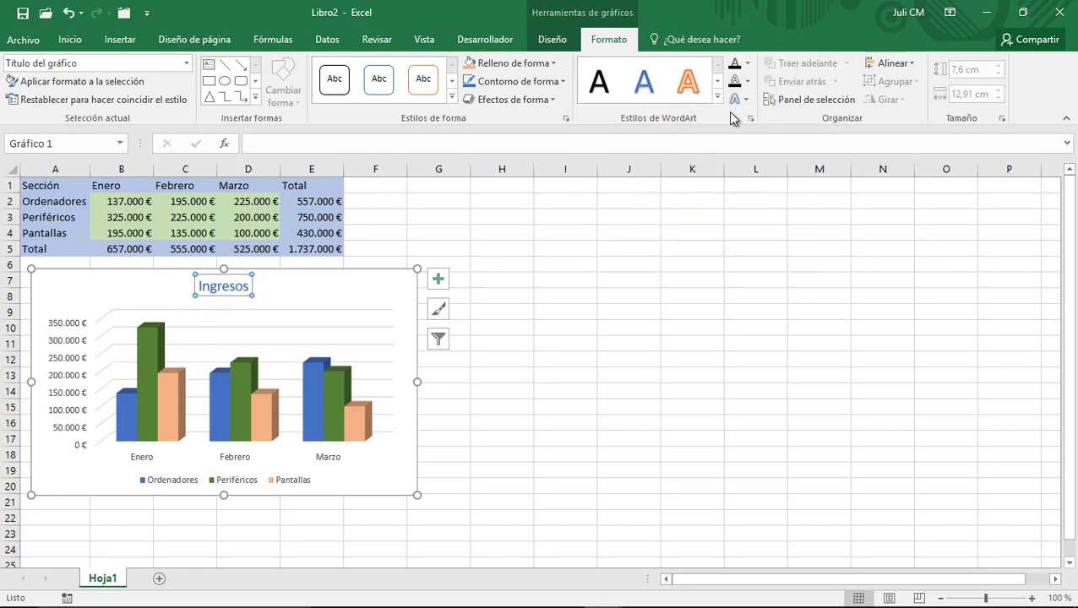
pyautogui.click(745, 64)
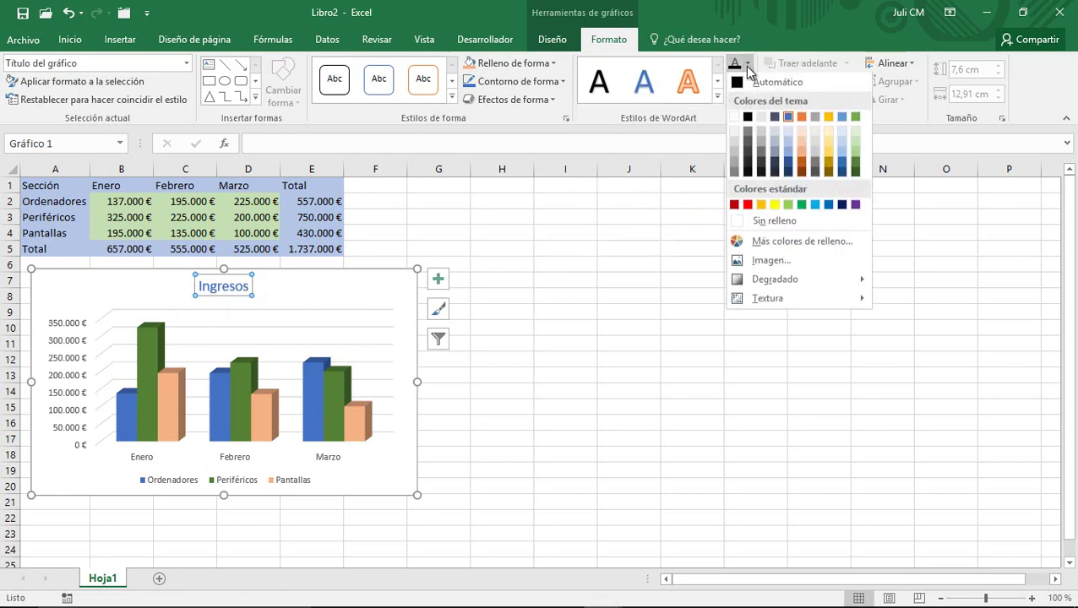
pyautogui.click(688, 124)
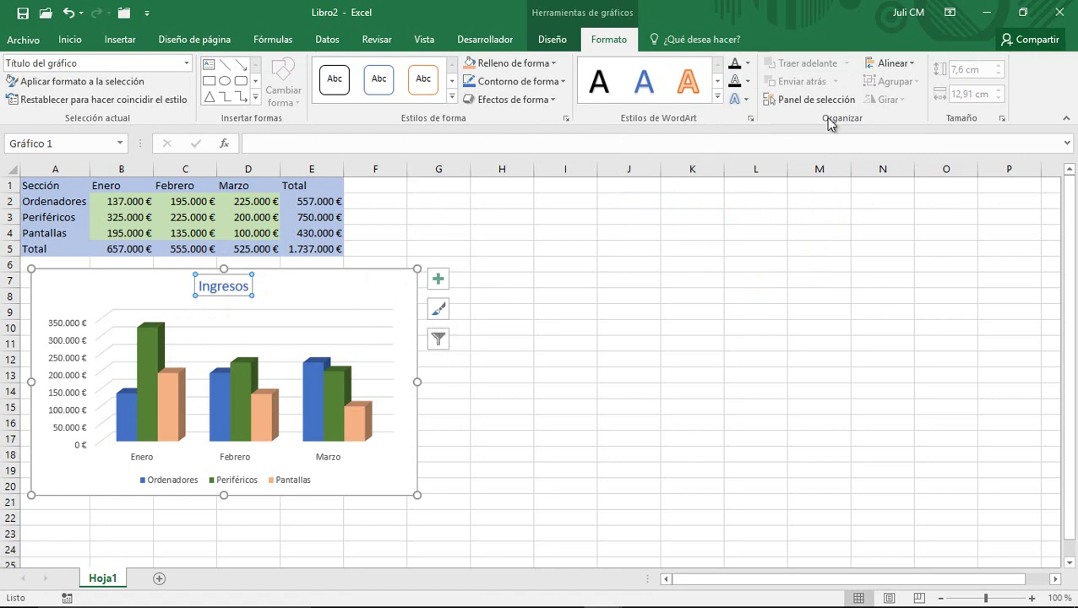
pyautogui.click(382, 274)
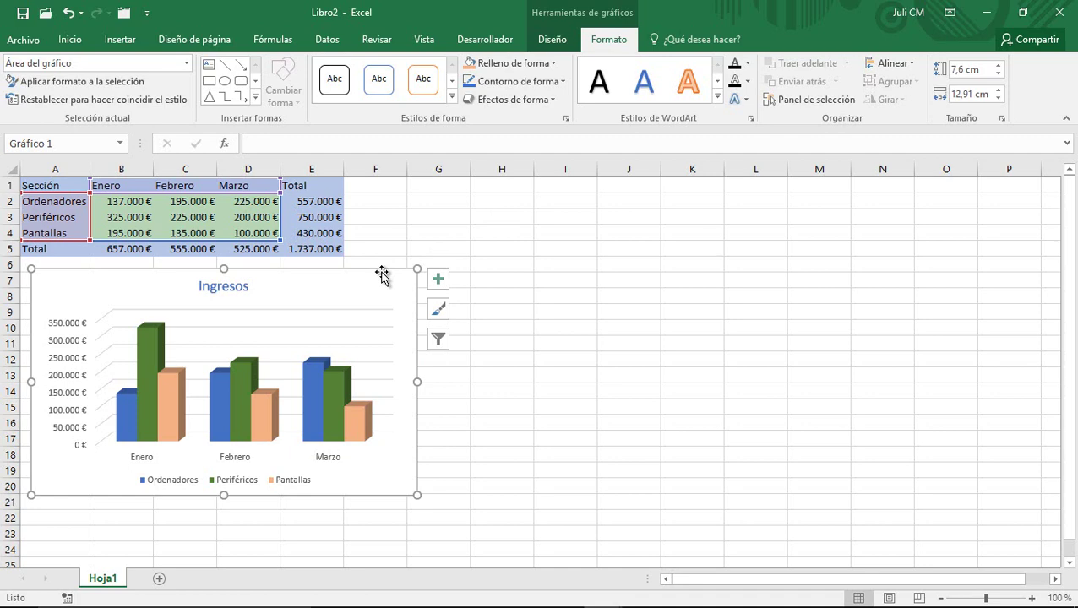
# Preview the Línea, Circular, Barra, Área, X Y (Dispersión) and Columna chart types for the Ingresos chart, keeping its current type.
pyautogui.click(551, 40)
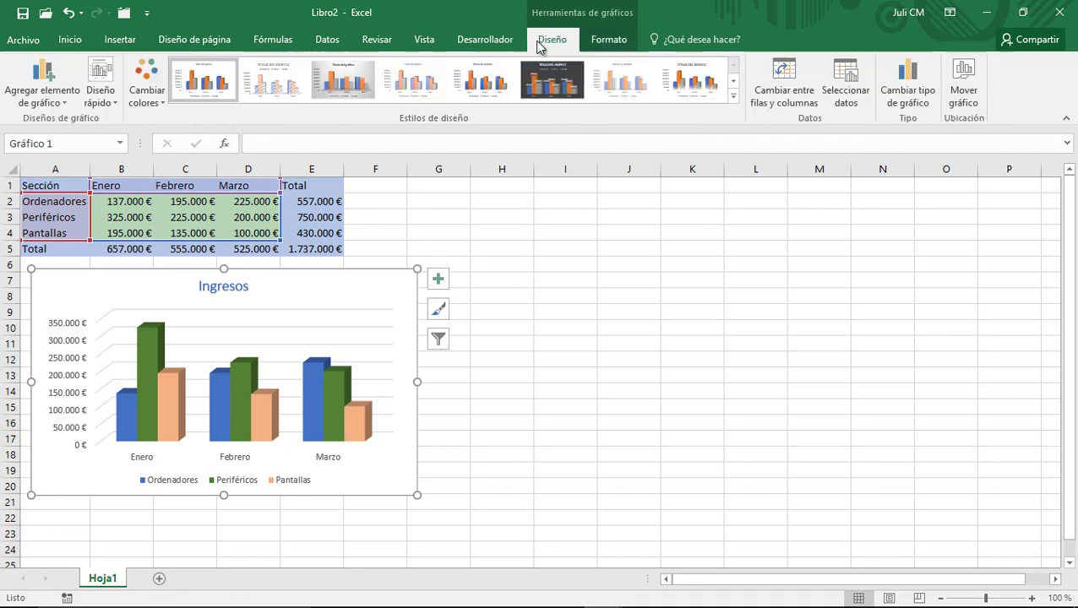
pyautogui.click(908, 91)
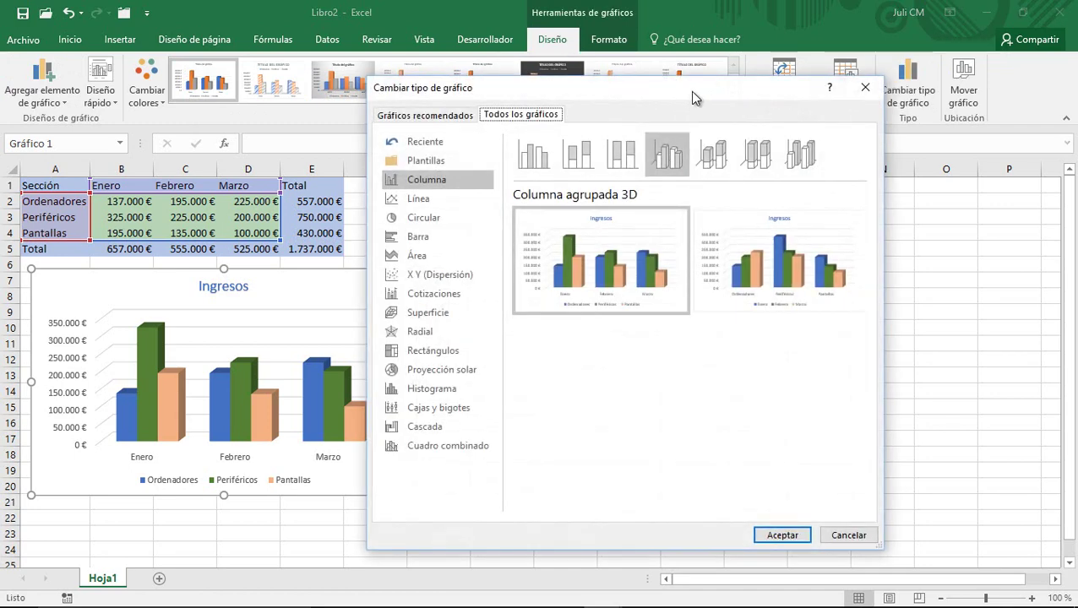
pyautogui.moveTo(689, 91); pyautogui.dragTo(722, 82)
pyautogui.click(472, 196)
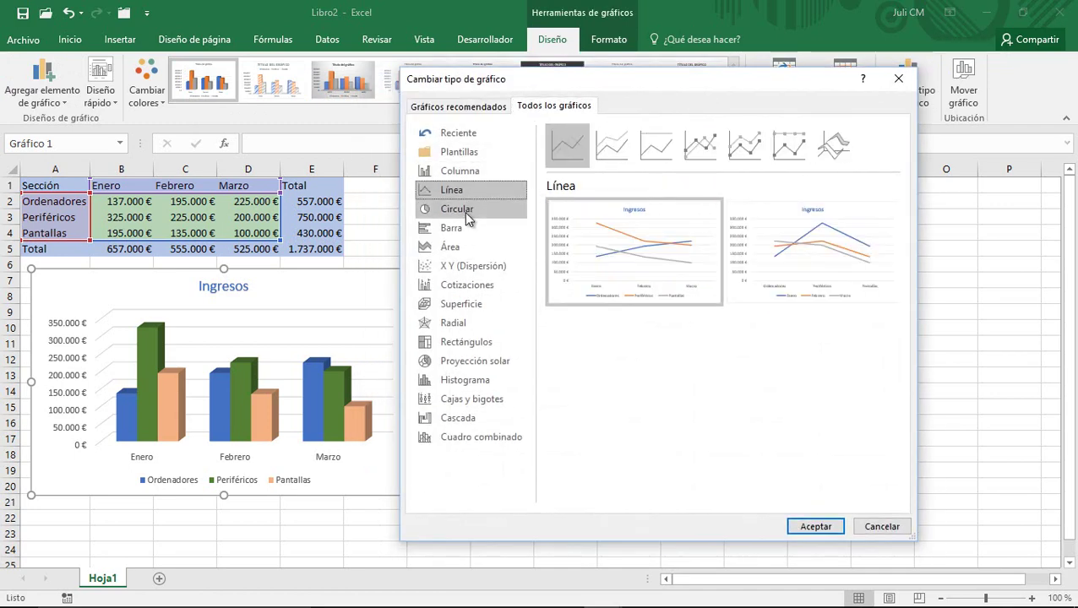
pyautogui.click(463, 211)
pyautogui.click(458, 228)
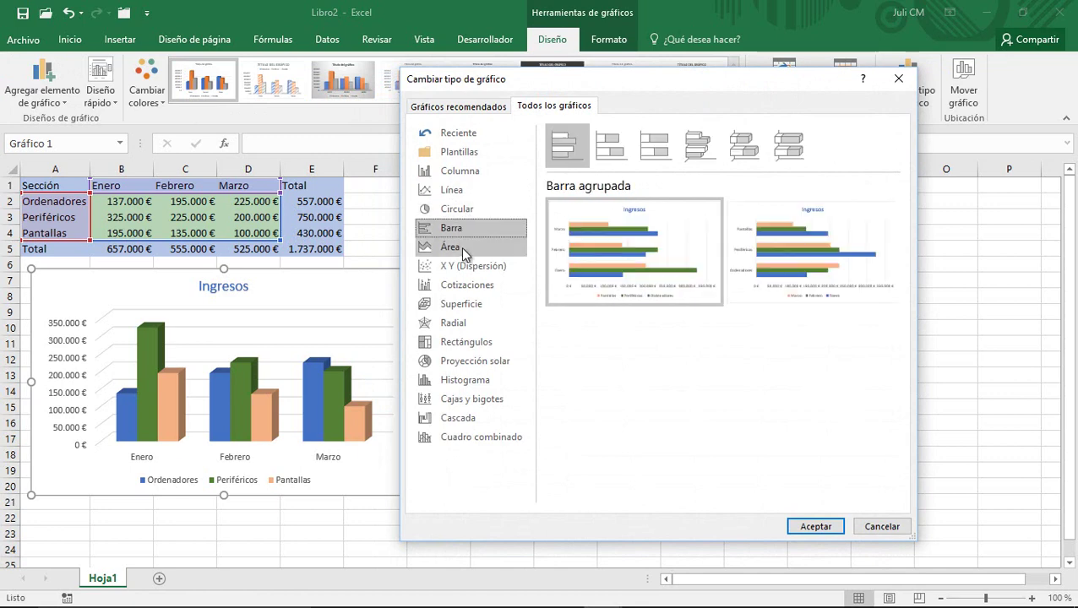
pyautogui.click(460, 247)
pyautogui.click(463, 267)
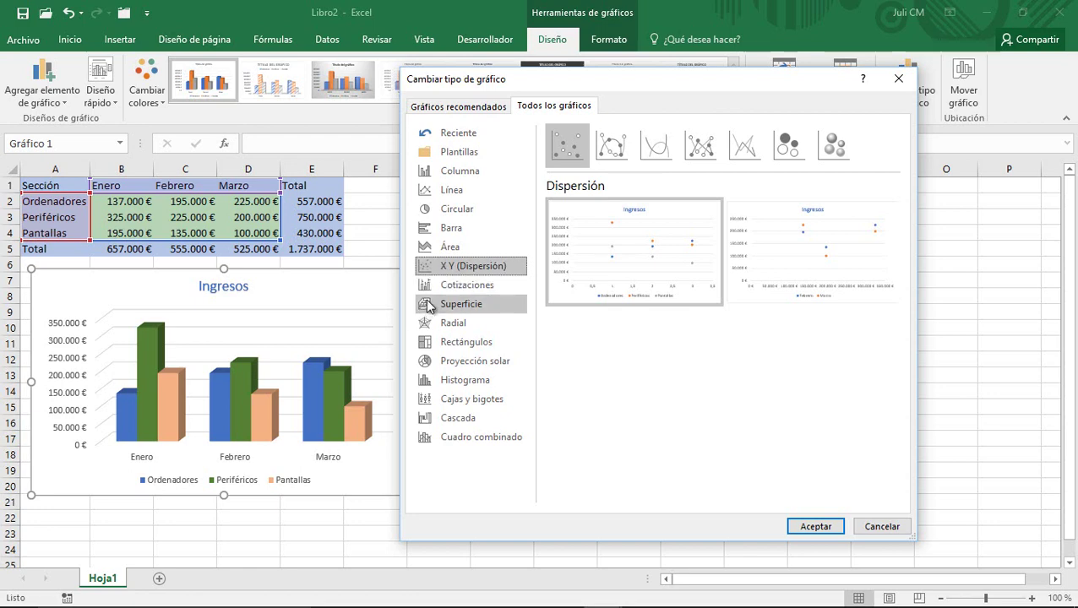
pyautogui.click(439, 171)
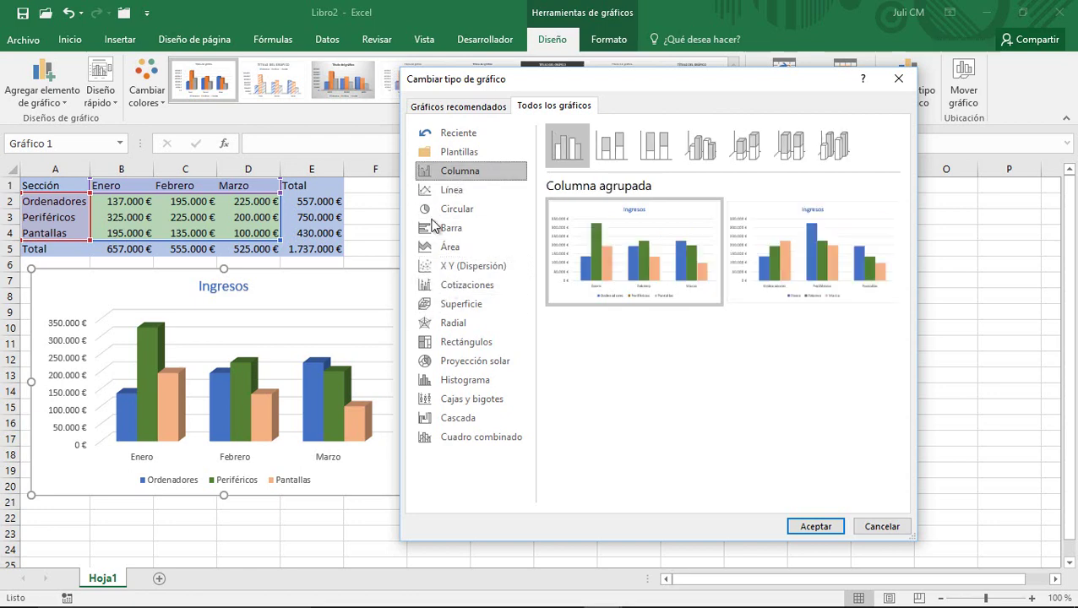
pyautogui.click(892, 524)
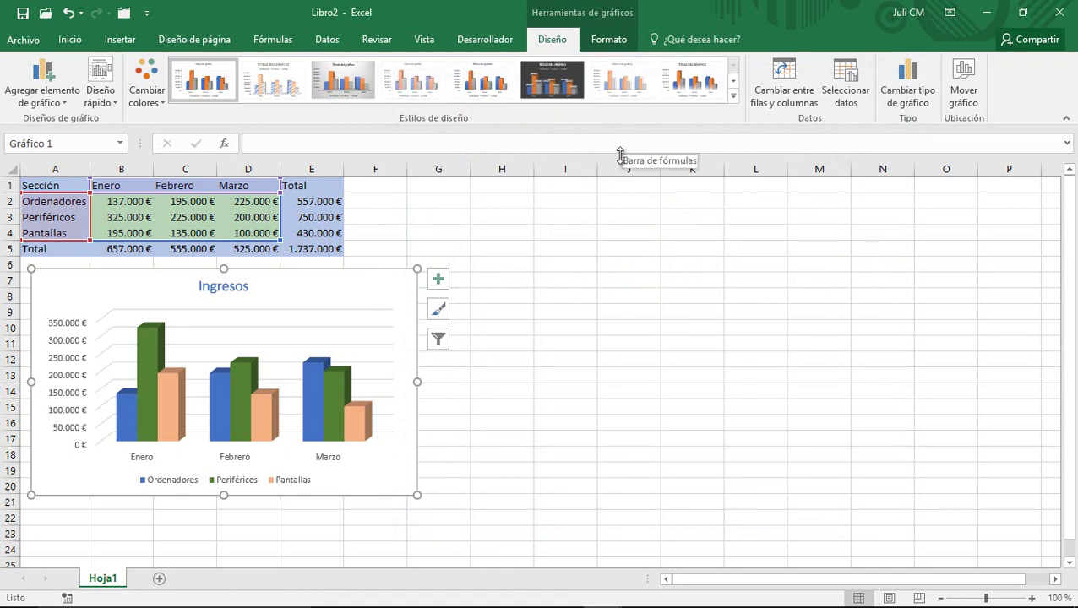
pyautogui.click(596, 45)
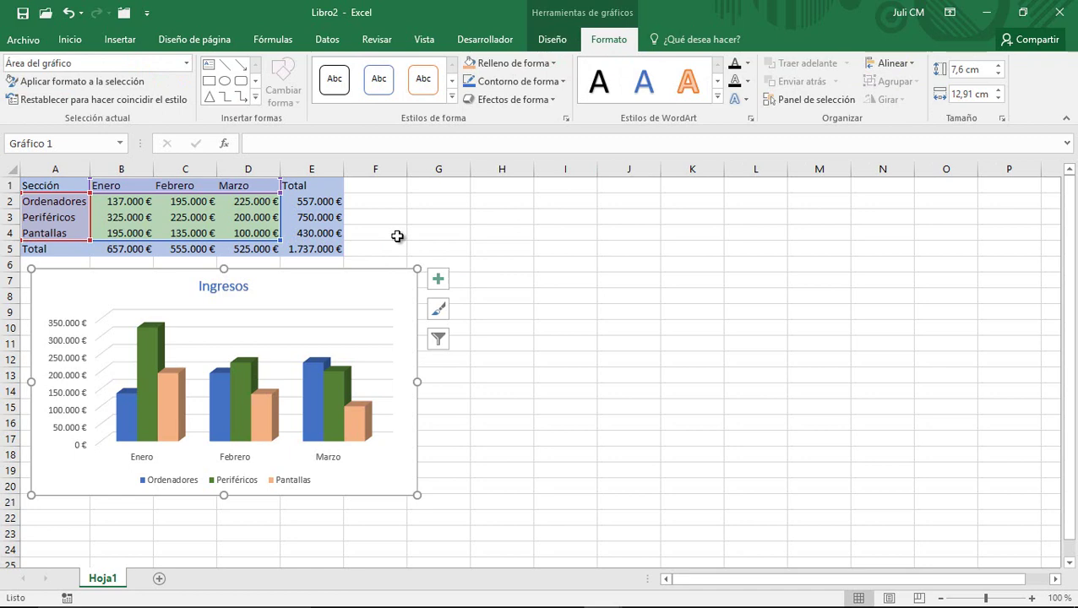
pyautogui.click(553, 41)
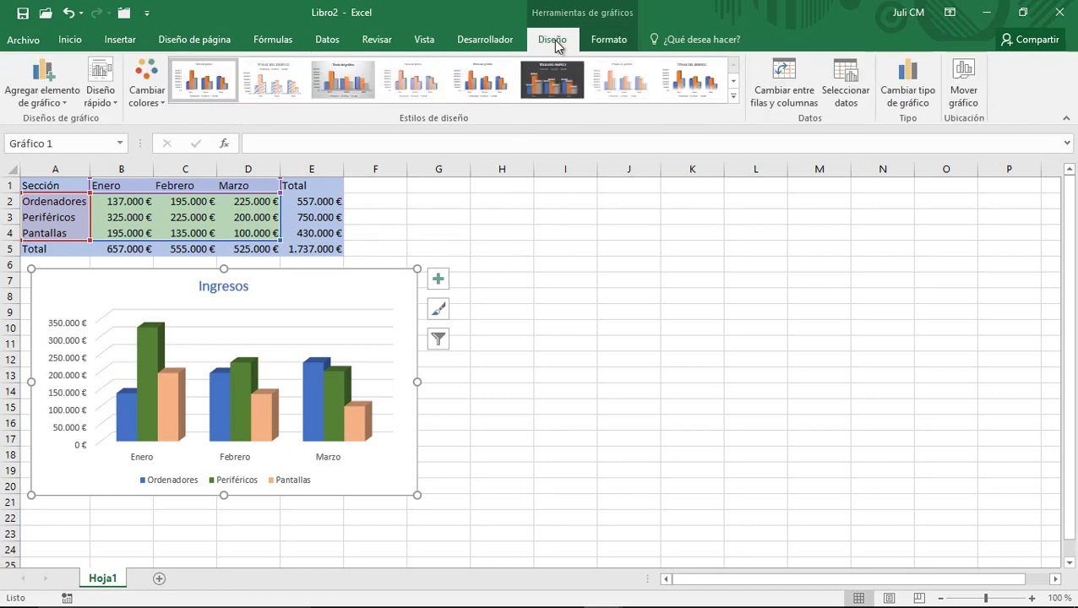